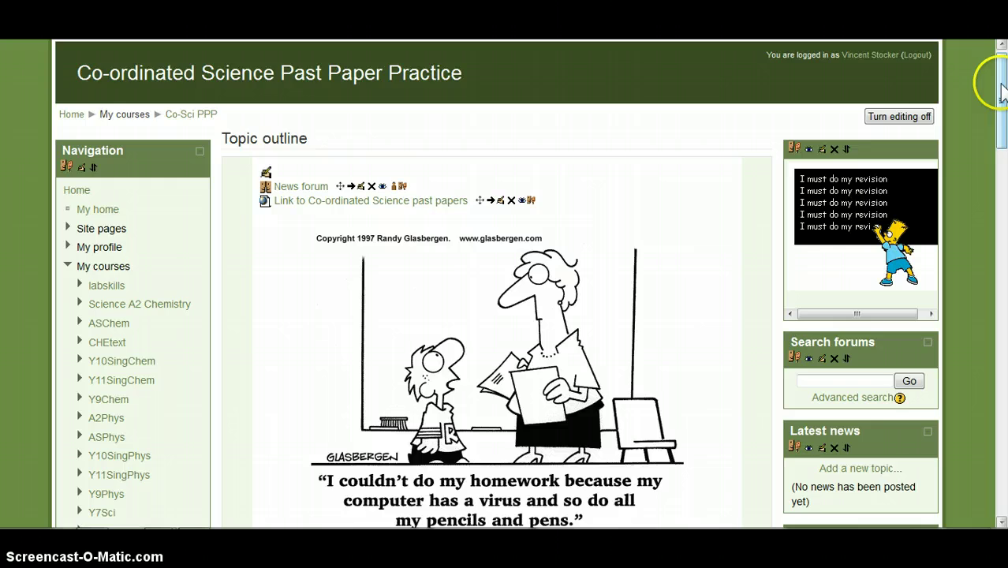
# Scroll down the course page to the 'Add a resource...' dropdown below the cartoon
pyautogui.moveTo(999, 87); pyautogui.dragTo(1001, 122)
pyautogui.click(554, 435)
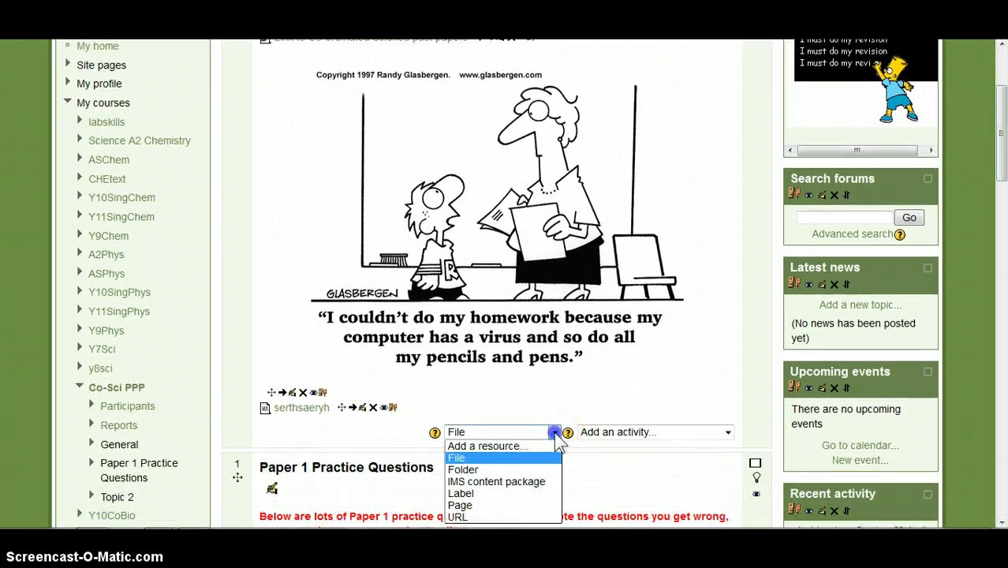
pyautogui.click(470, 517)
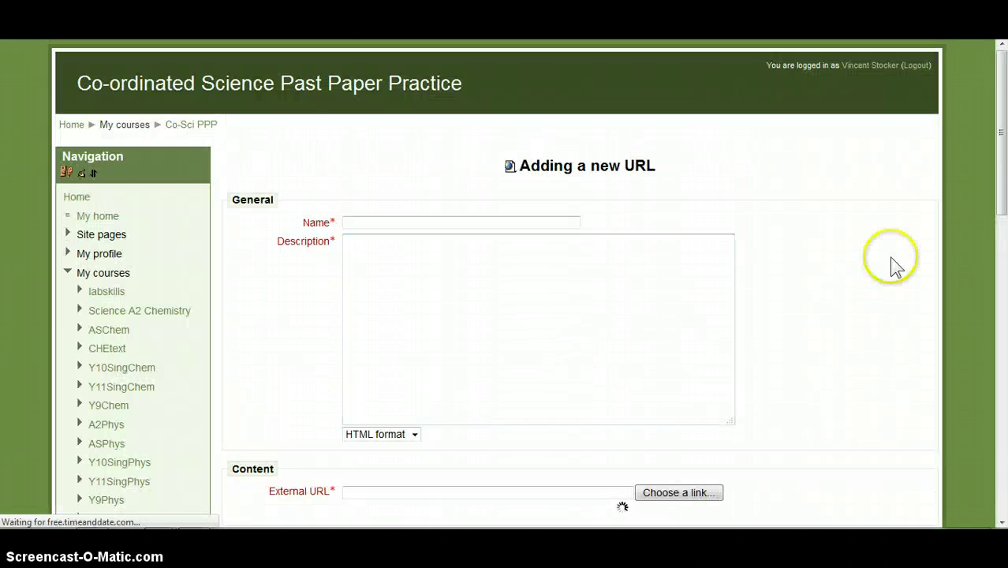
pyautogui.moveTo(1000, 198); pyautogui.dragTo(1000, 224)
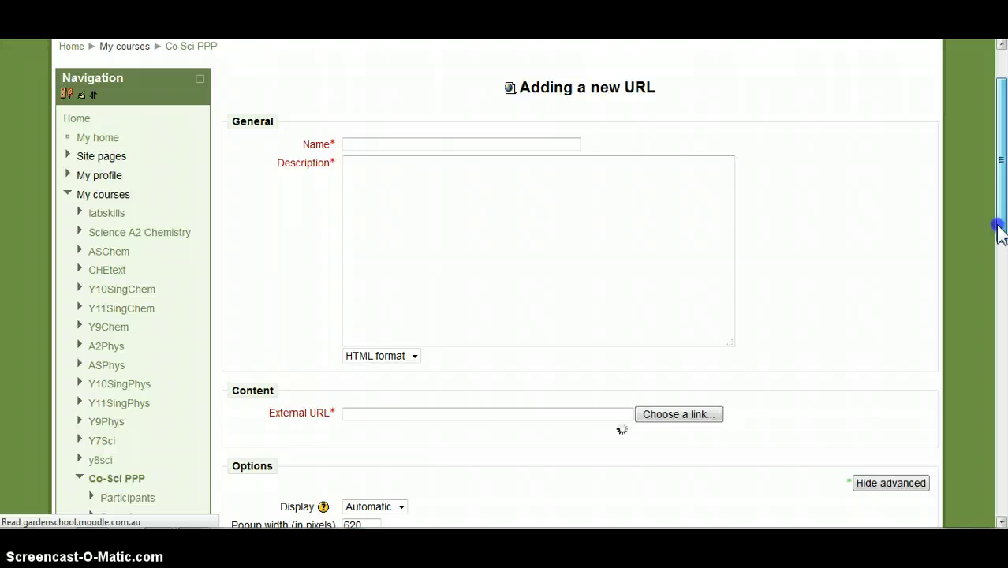
pyautogui.click(354, 421)
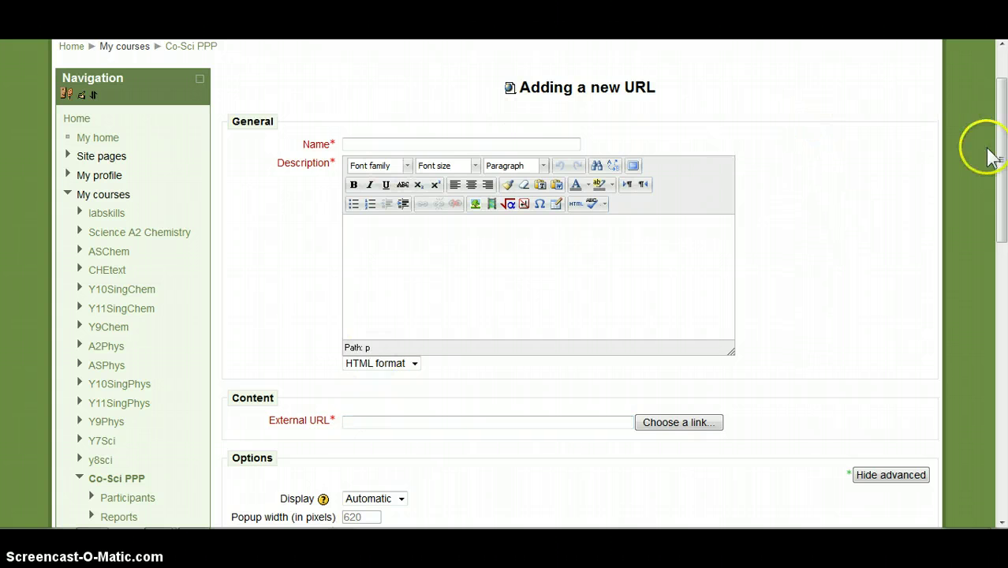
pyautogui.scroll(1, 1001, 90)
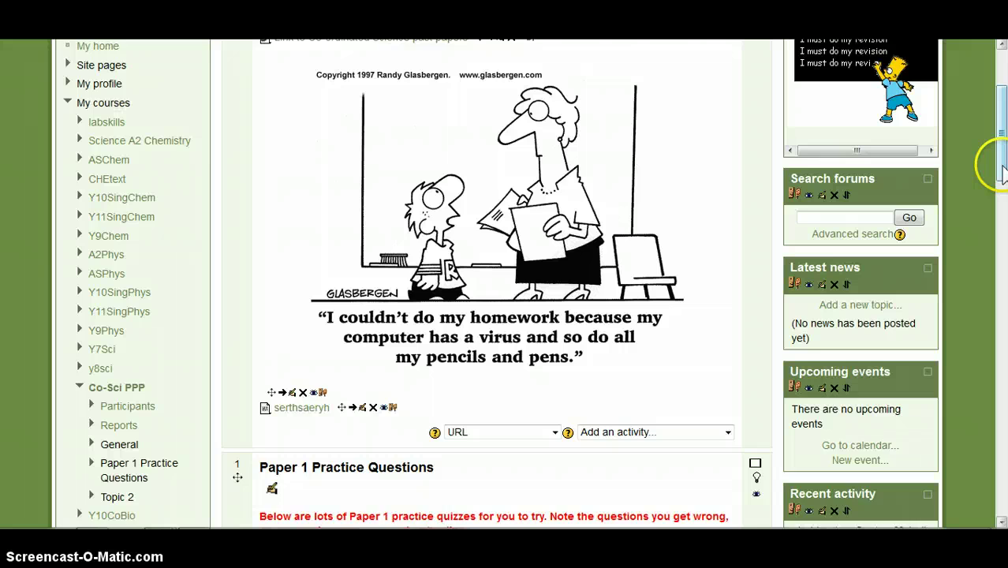
# Choose File from the 'Add a resource...' dropdown to start a new File resource
pyautogui.moveTo(1000, 166); pyautogui.dragTo(1001, 130)
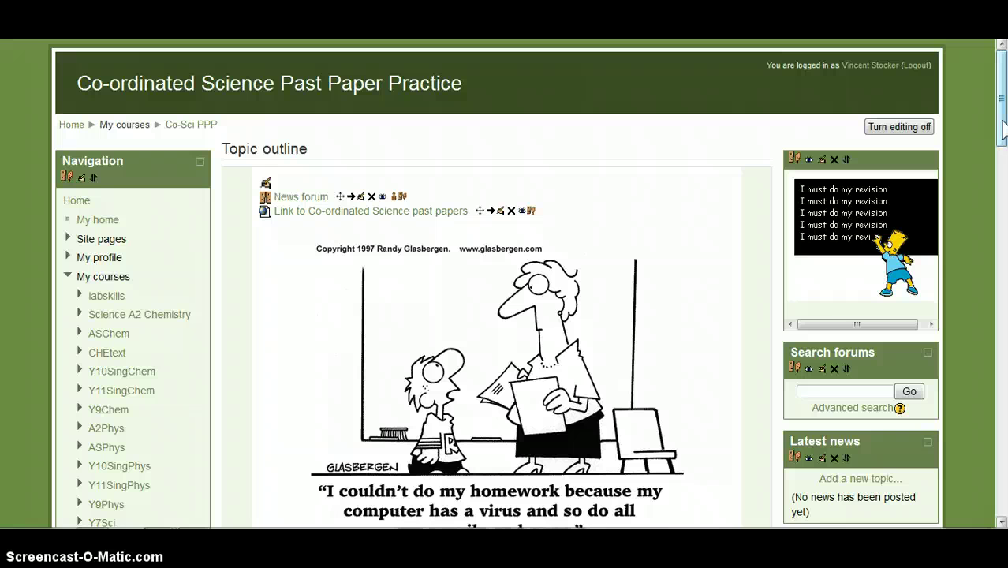
pyautogui.moveTo(1002, 130); pyautogui.dragTo(1003, 158)
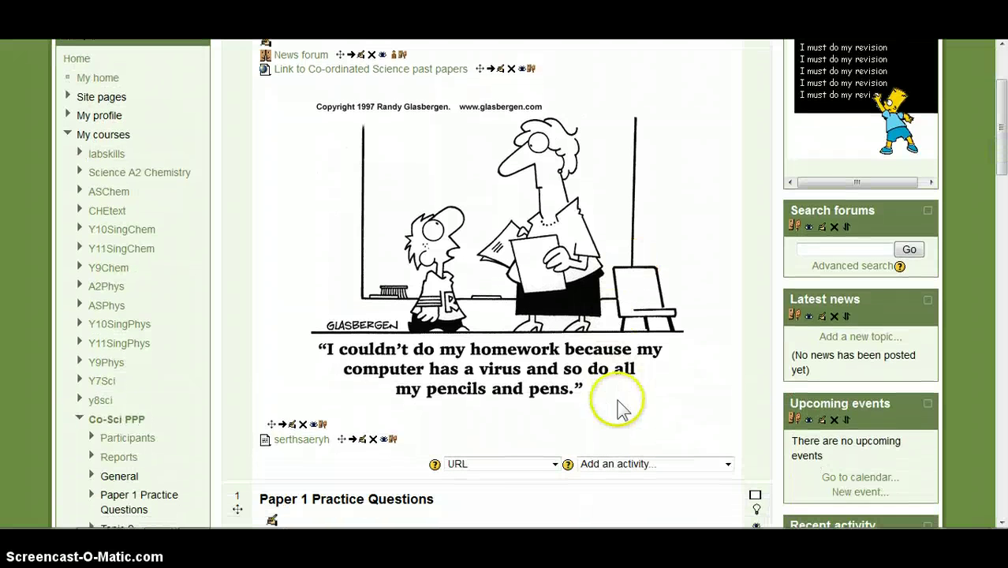
pyautogui.click(555, 464)
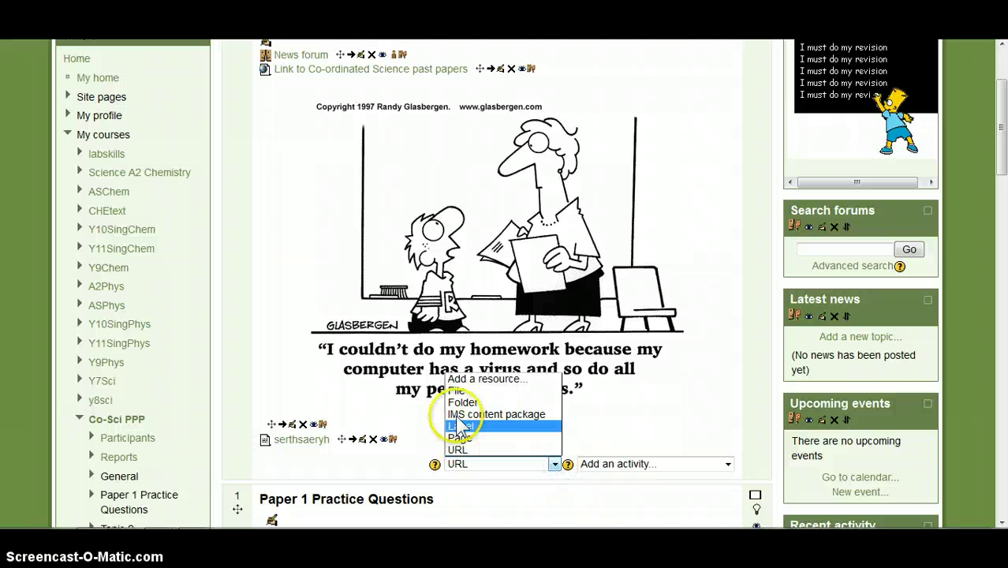
pyautogui.click(457, 392)
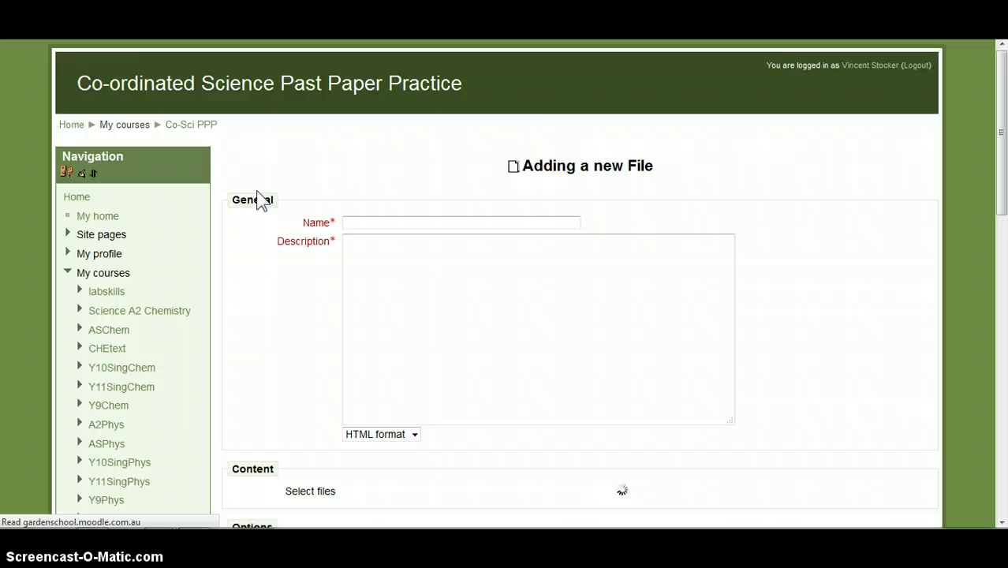
# Under Content > Select files, open the file picker on the Google Docs repository
pyautogui.moveTo(997, 117); pyautogui.dragTo(999, 156)
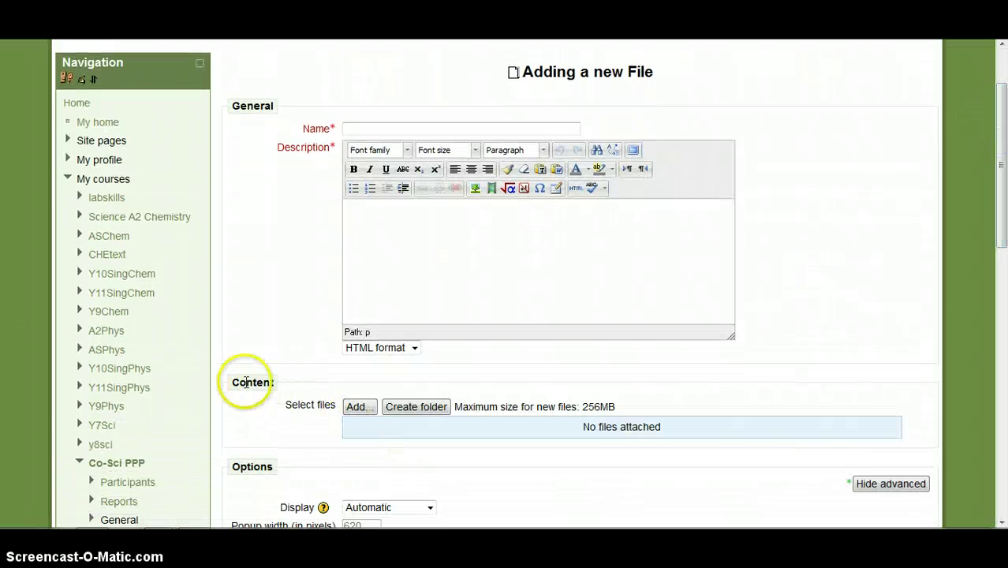
pyautogui.click(357, 407)
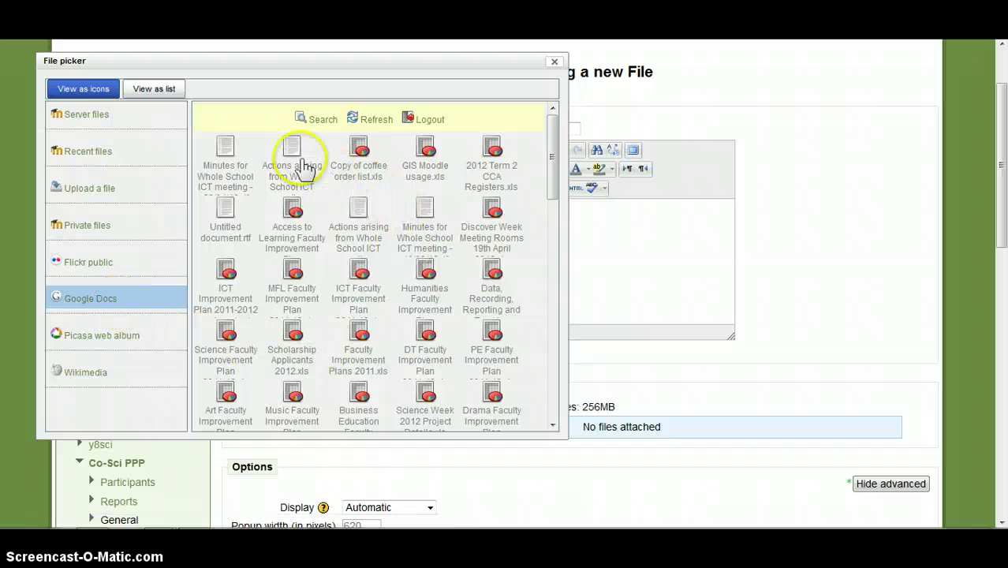
pyautogui.moveTo(557, 186); pyautogui.dragTo(566, 160)
pyautogui.click(366, 63)
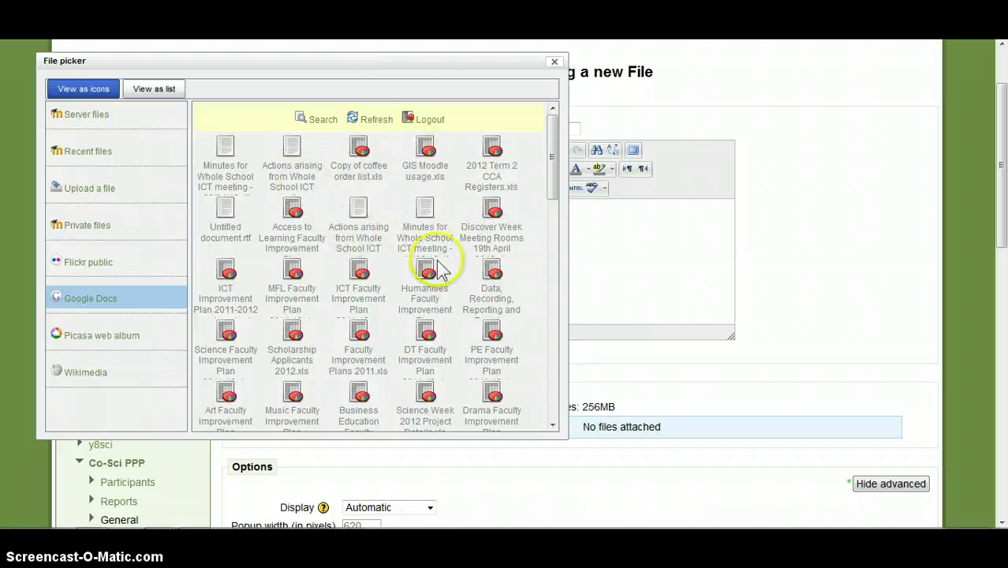
# Log out of Google Docs in the file picker, log back in, and grant access
pyautogui.click(432, 122)
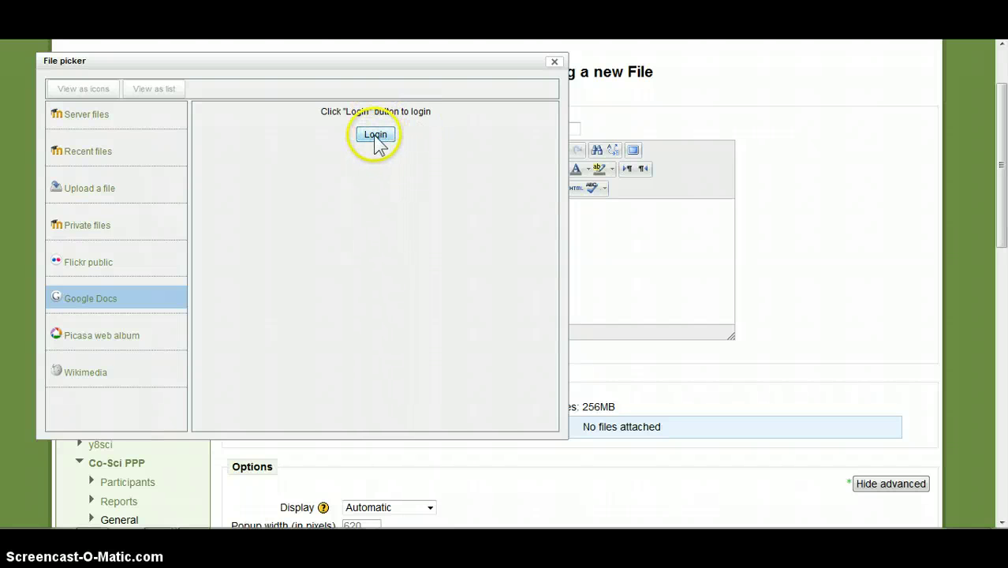
pyautogui.click(375, 135)
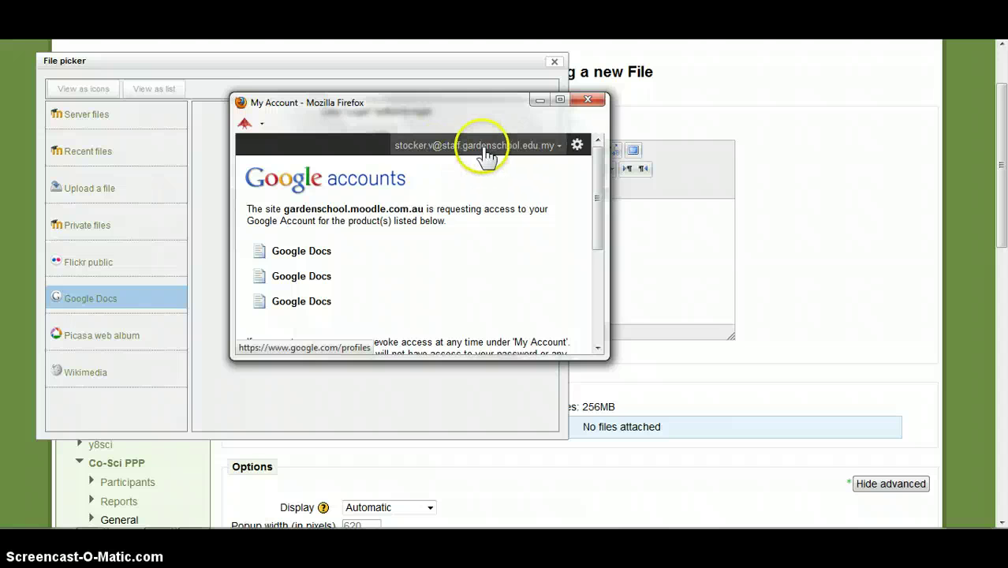
pyautogui.moveTo(597, 160); pyautogui.dragTo(585, 263)
pyautogui.click(272, 298)
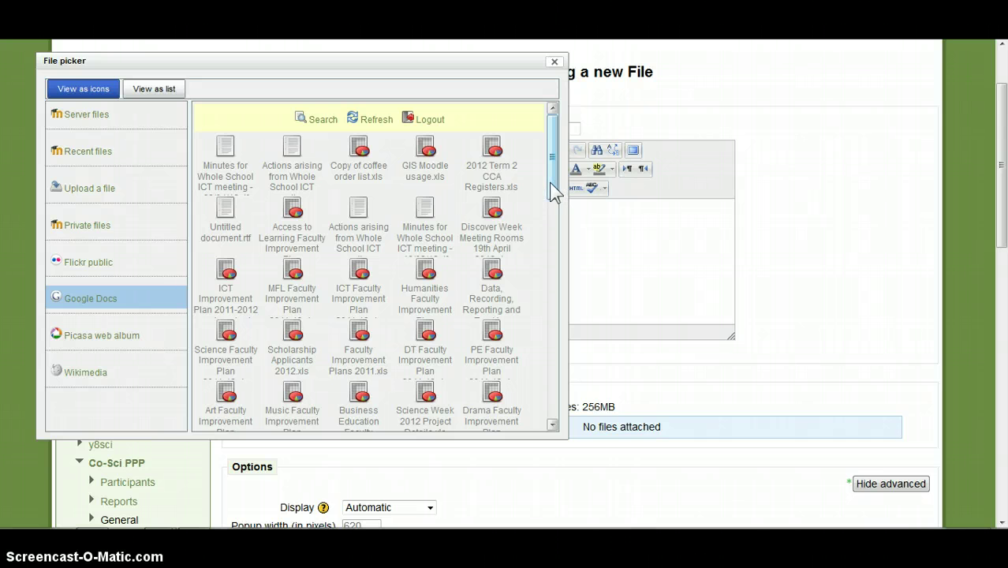
# Attach the GIS Moodle usage.xls spreadsheet from Google Docs
pyautogui.click(553, 179)
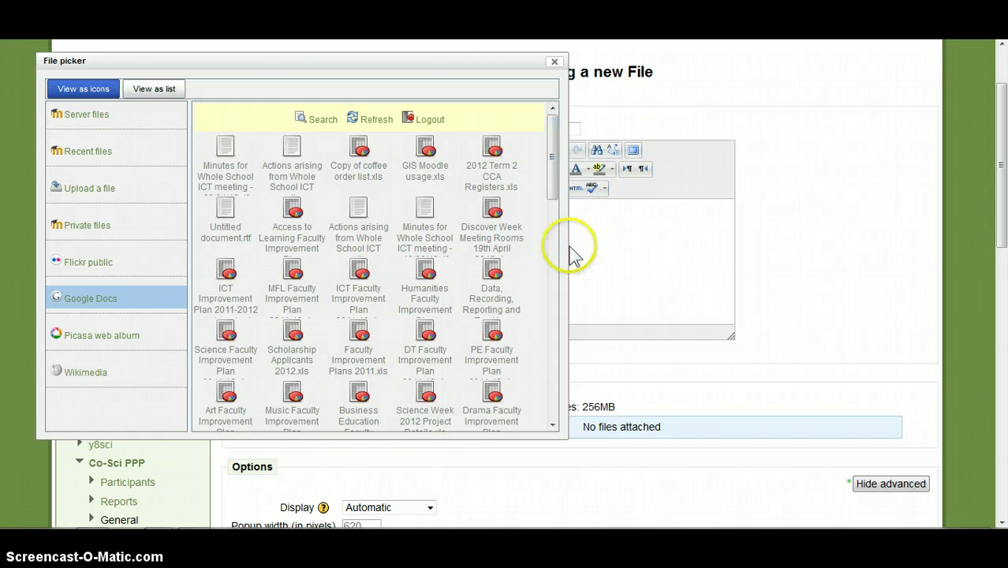
pyautogui.click(426, 164)
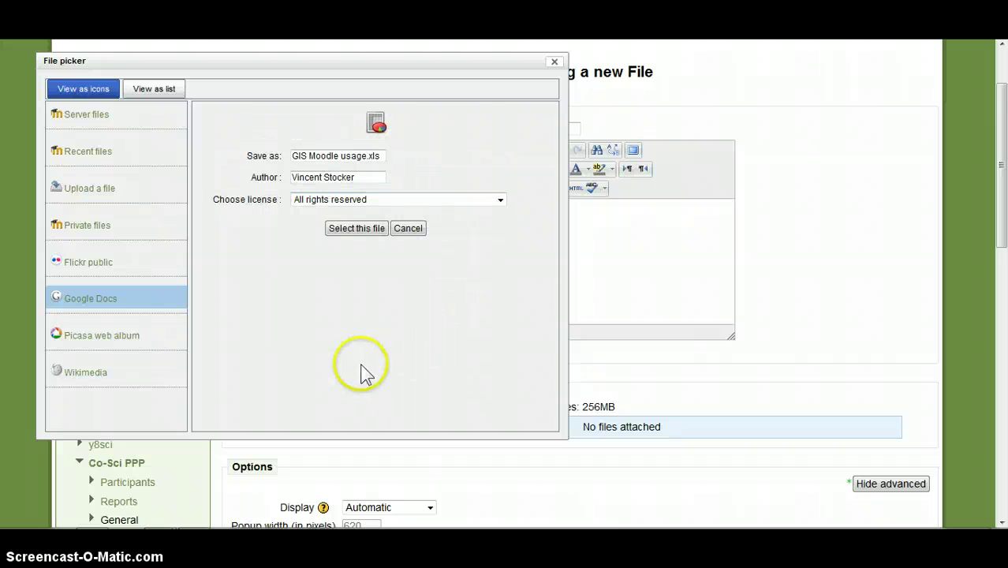
pyautogui.click(359, 233)
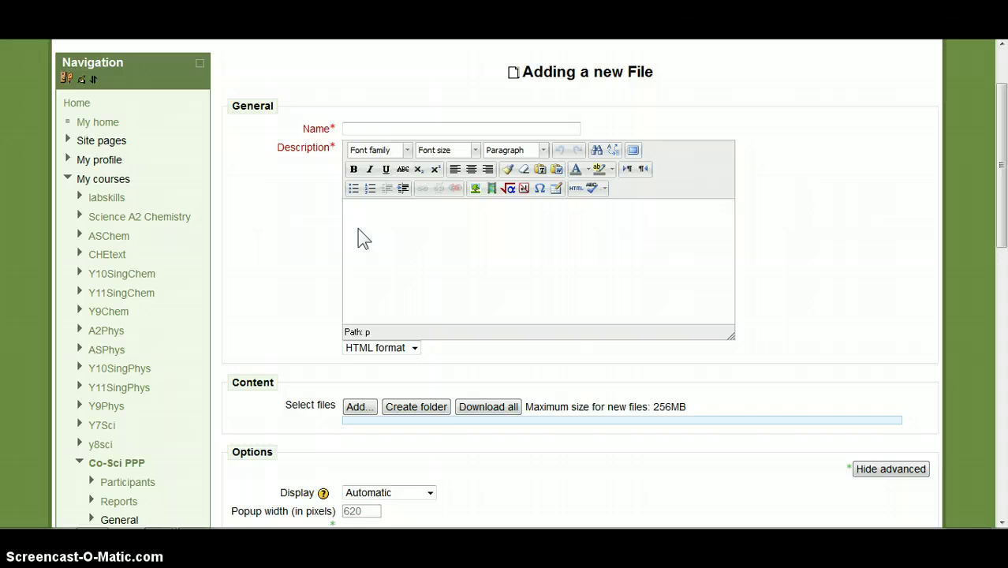
# Name the resource 'srgtfhsrehys' with description 'srths', then save and return to course
pyautogui.click(364, 130)
pyautogui.write('srgtf')
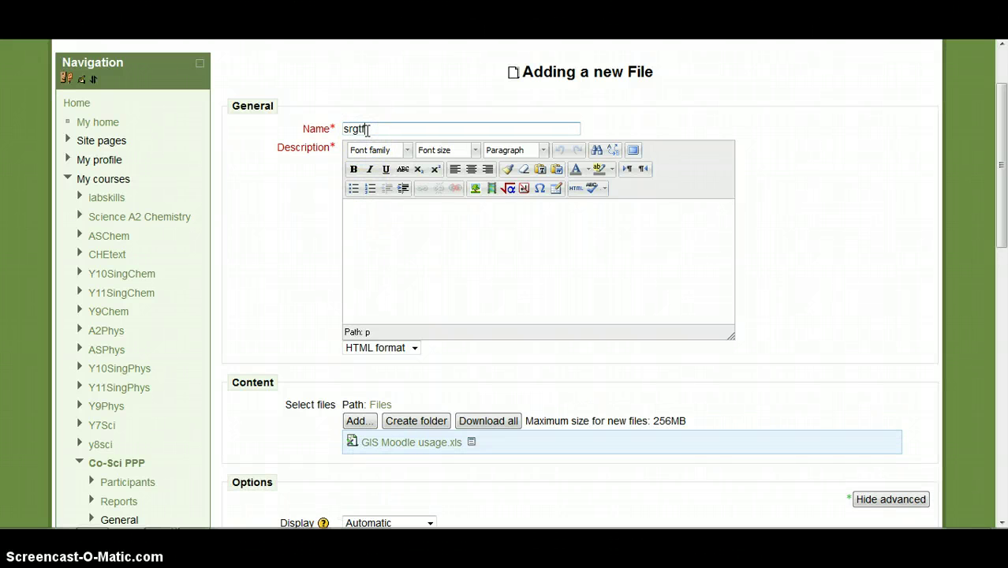
pyautogui.write('hsrehys')
pyautogui.click(372, 220)
pyautogui.write('srths')
pyautogui.click(424, 245)
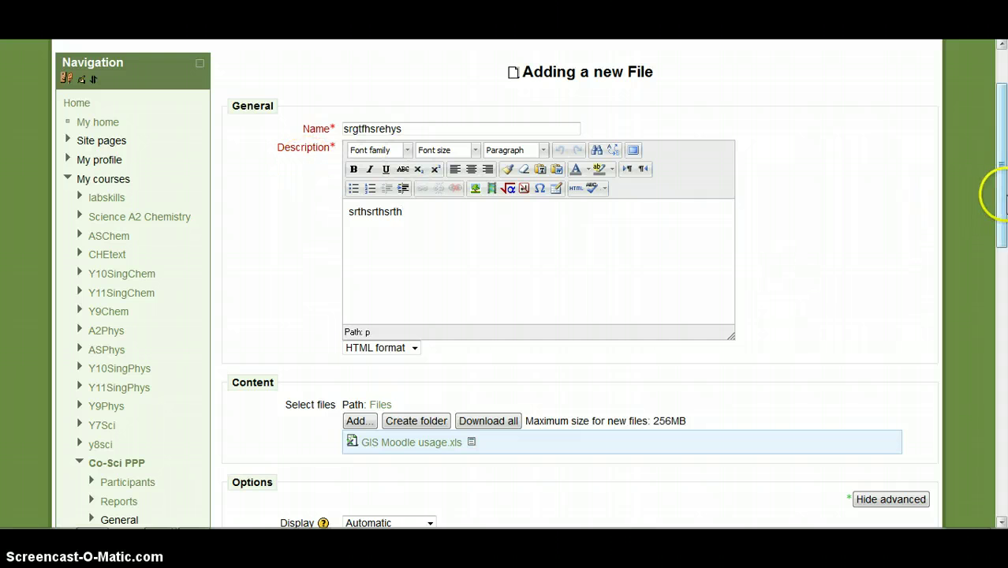
pyautogui.moveTo(1003, 207); pyautogui.dragTo(1002, 351)
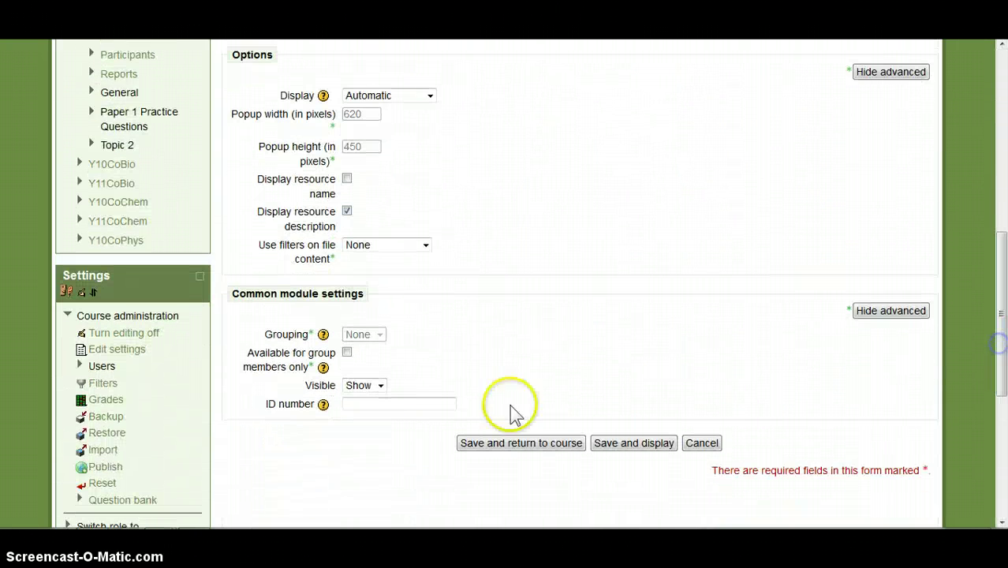
pyautogui.click(490, 444)
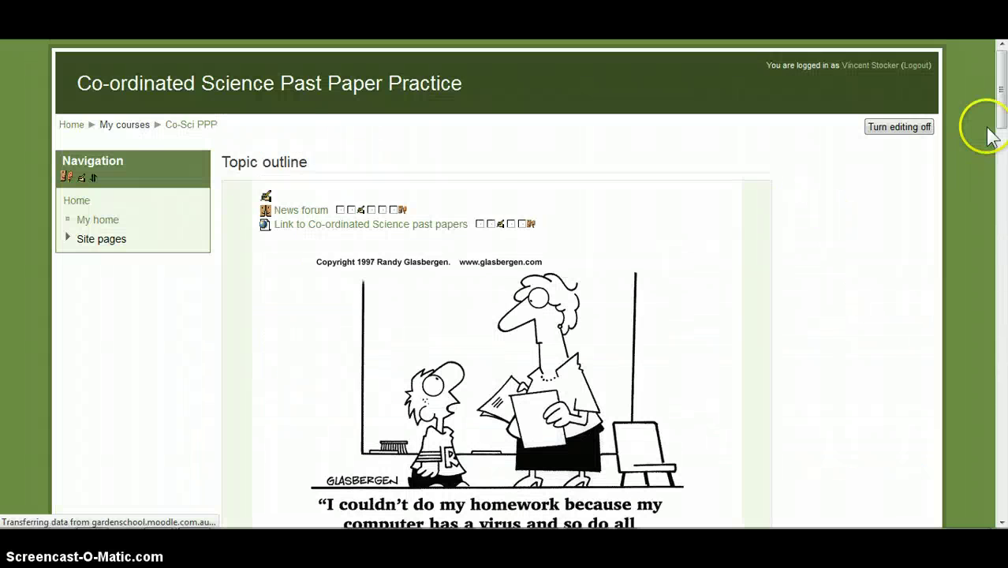
# Hide and re-show the 'srgtfhsrehys' resource, then request its deletion
pyautogui.scroll(-5, 992, 134)
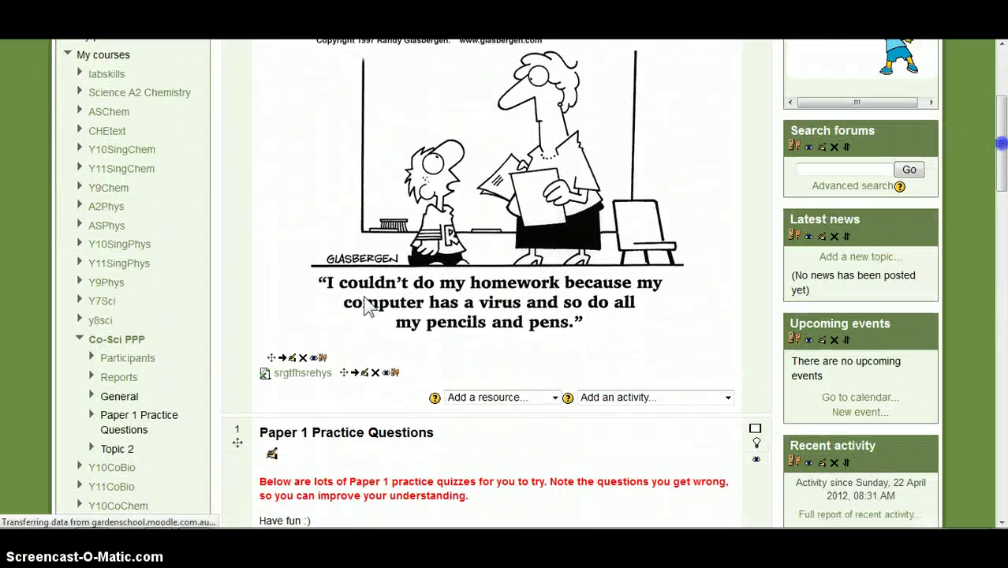
pyautogui.scroll(1, 365, 307)
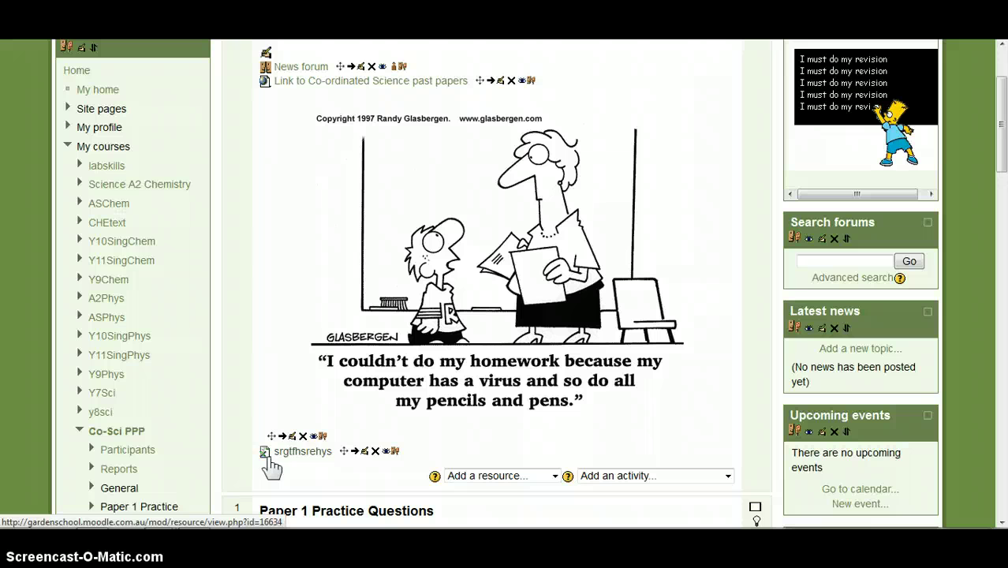
pyautogui.click(271, 460)
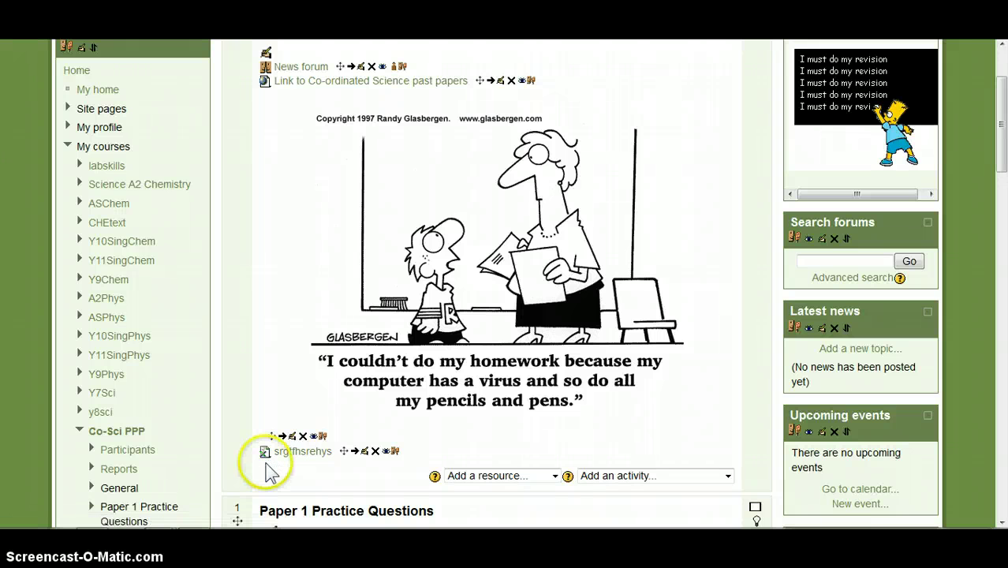
pyautogui.click(384, 451)
pyautogui.click(374, 452)
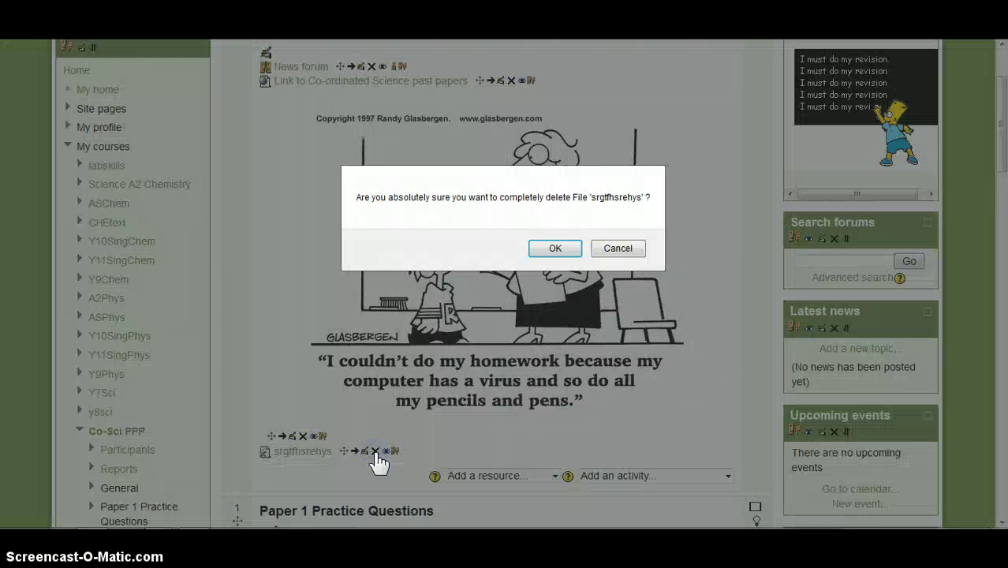